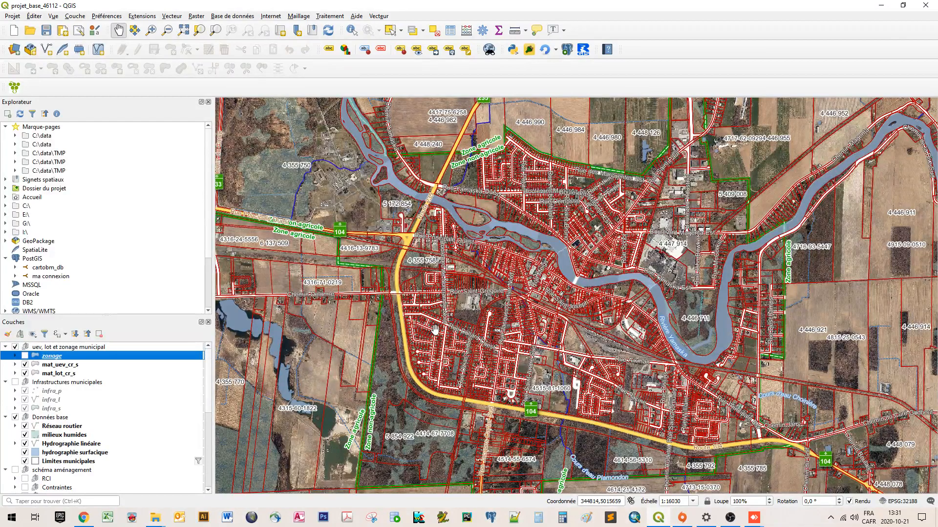
Collapse all the expanded groups in the layer tree, from uev, lot et zonage municipal down to Zone agricole.
left_click(6, 347)
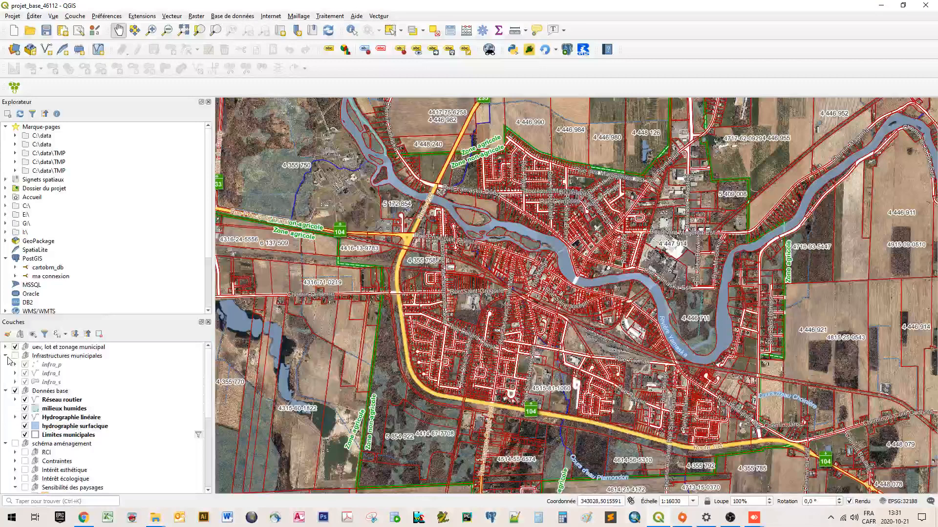
left_click(6, 356)
left_click(6, 365)
left_click(5, 374)
left_click(5, 383)
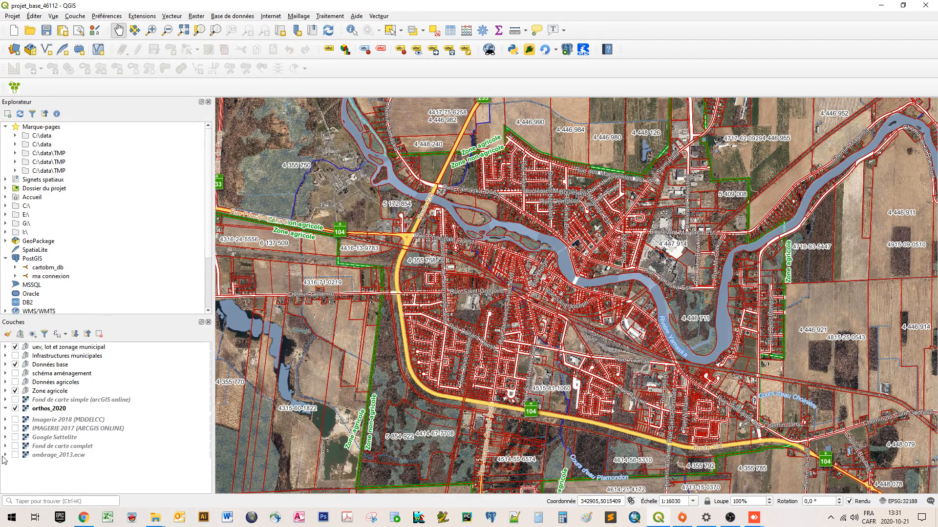
Hide the orthos_2020 layer and make ombrage_2013.ecw and Google Sattelite visible.
left_click(15, 408)
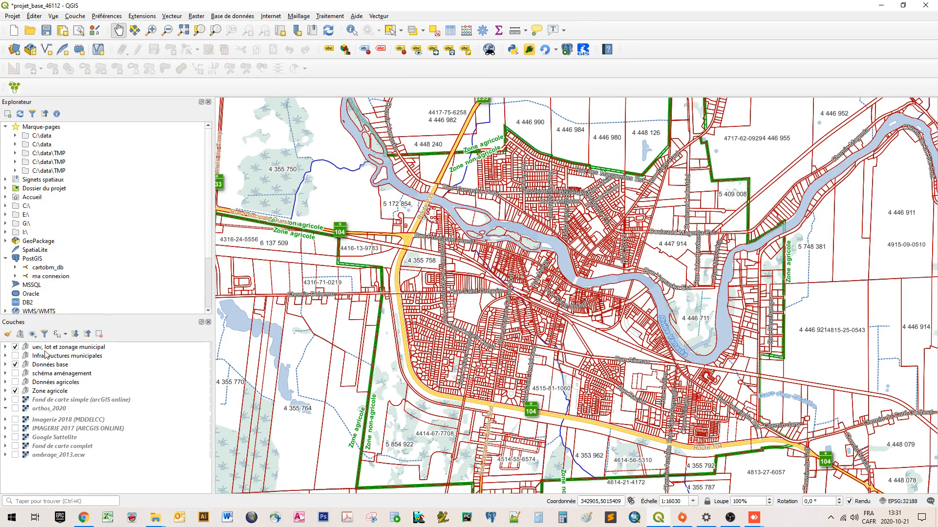
left_click(16, 456)
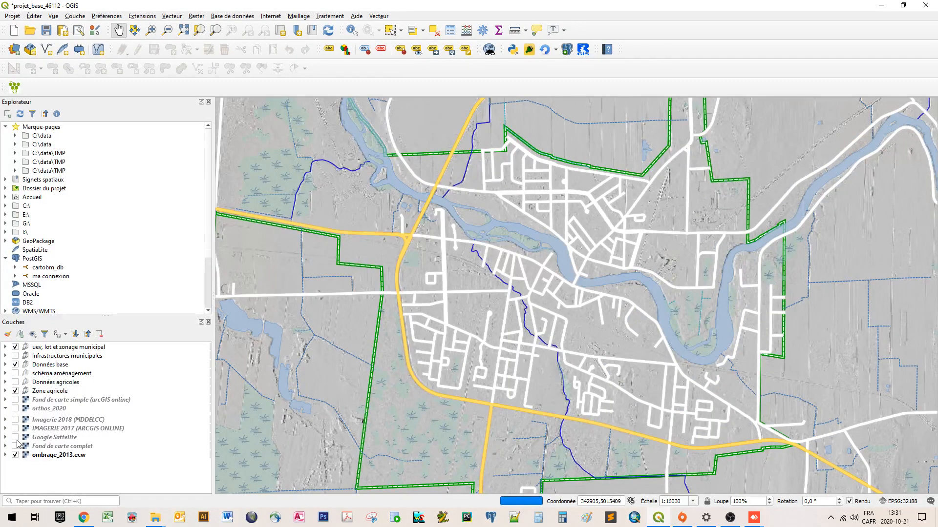
left_click(16, 438)
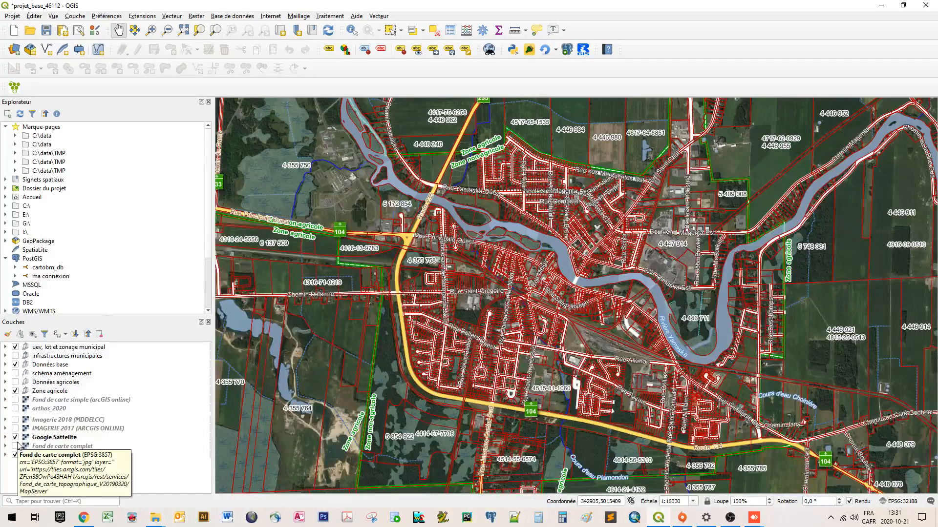
Lower the global opacity of ombrage_2013.ecw to about 56% and place the layer above Google Sattelite.
left_click(59, 456)
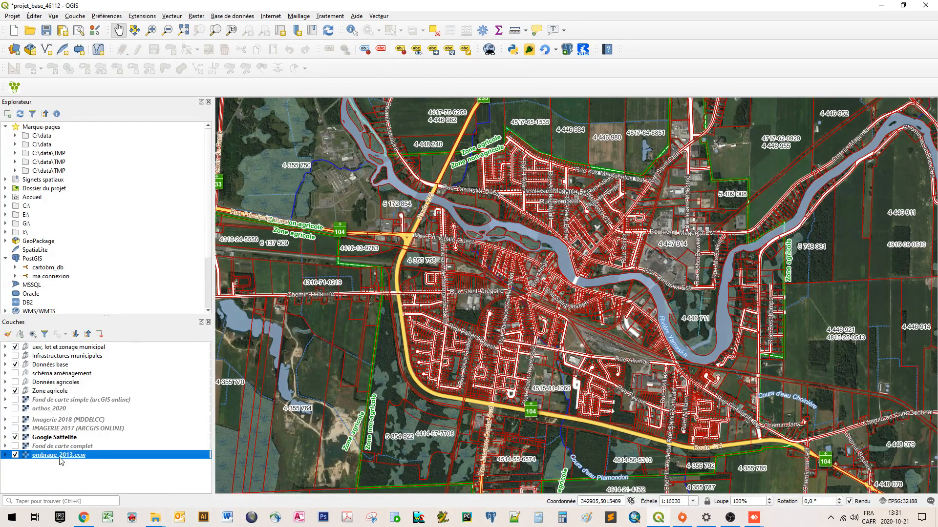
double_click(59, 456)
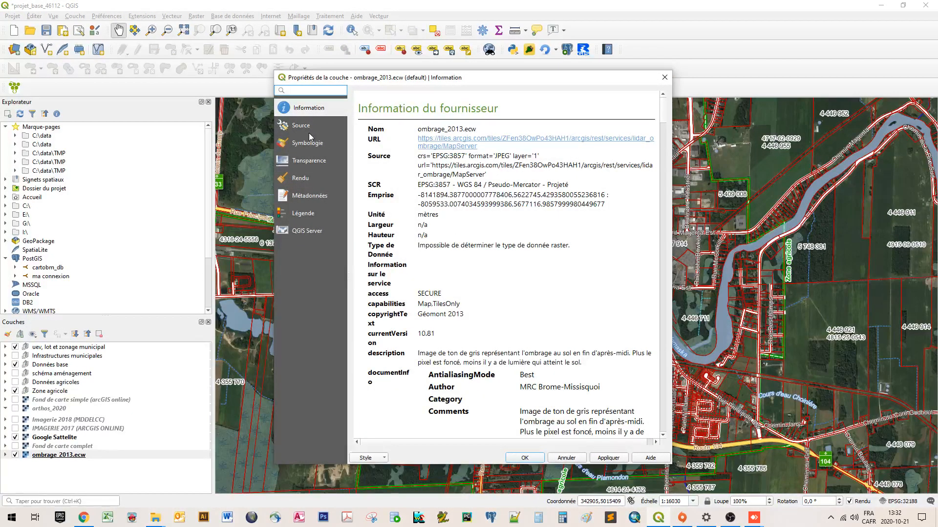
left_click(303, 143)
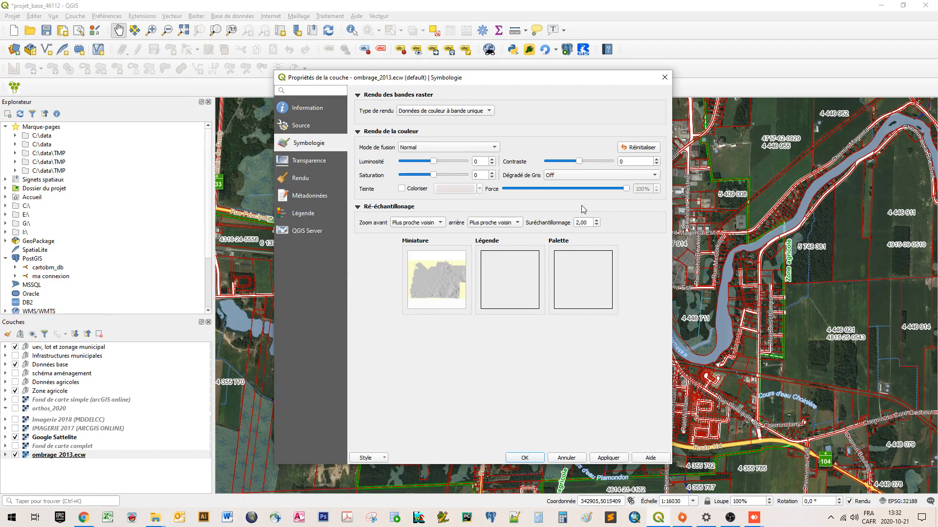
left_click(295, 162)
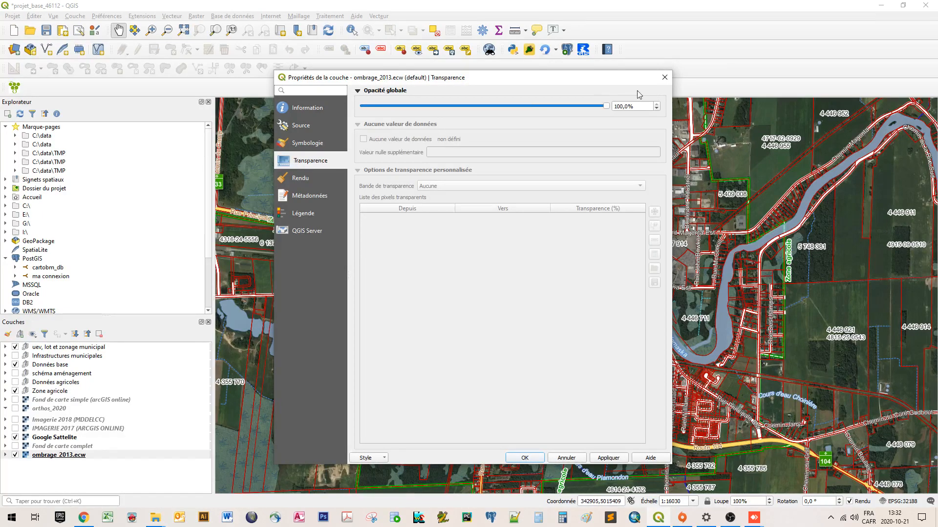
left_click_drag(605, 108, 496, 118)
left_click(522, 458)
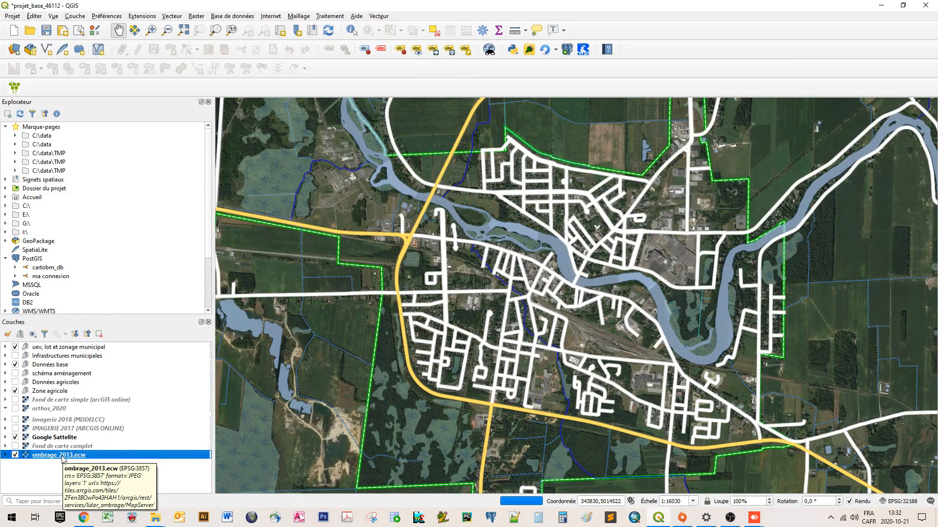
left_click_drag(62, 459, 75, 439)
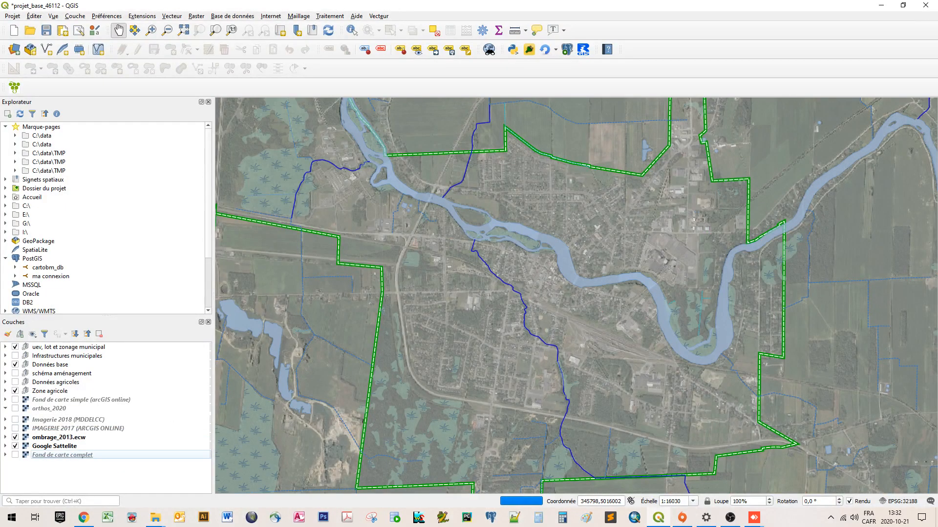
Raise the global opacity of ombrage_2013.ecw slightly and hide the layer.
double_click(58, 437)
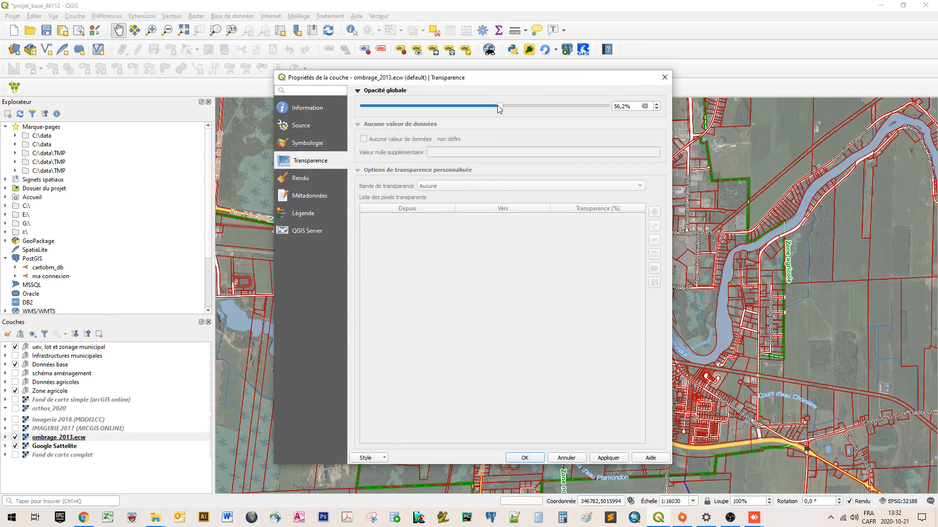
left_click_drag(498, 106, 533, 114)
left_click(525, 458)
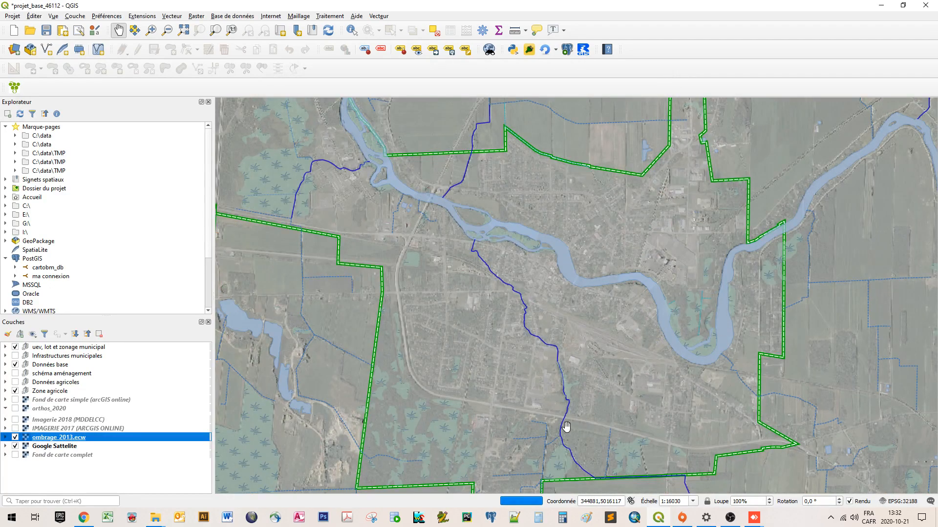
left_click(15, 438)
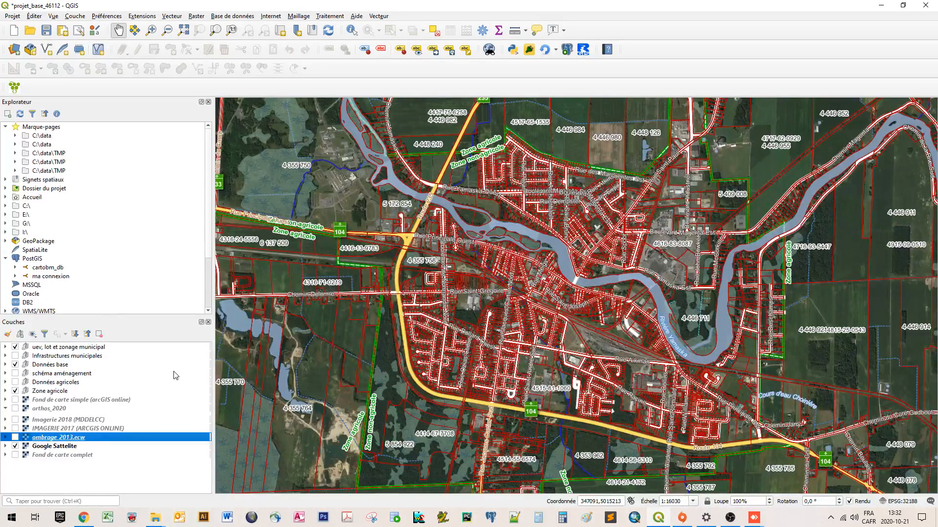
Expand the uev, lot et zonage municipal group and make its zonage layer visible.
left_click(5, 347)
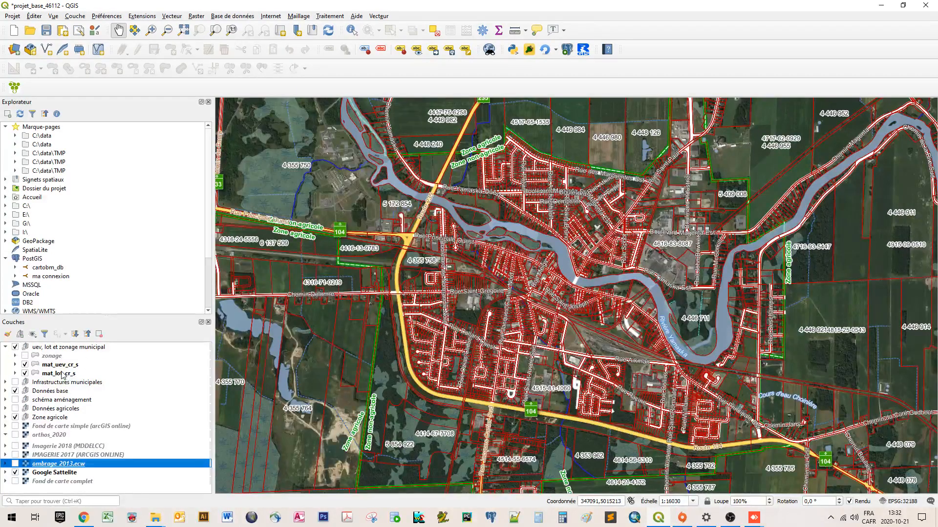
left_click(52, 358)
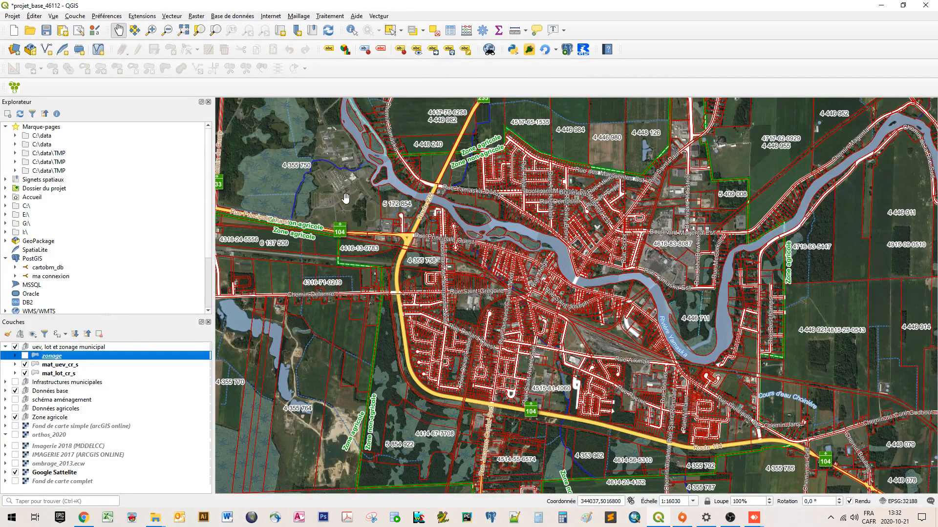
left_click(26, 357)
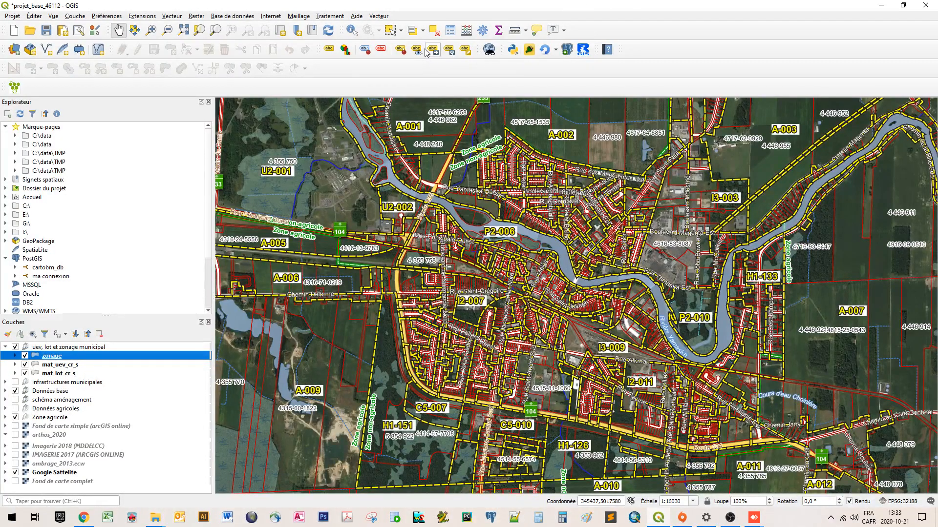
Select the three adjoining zones I3-002, I3-003 and I3-004 of the zonage layer on the map.
left_click(391, 31)
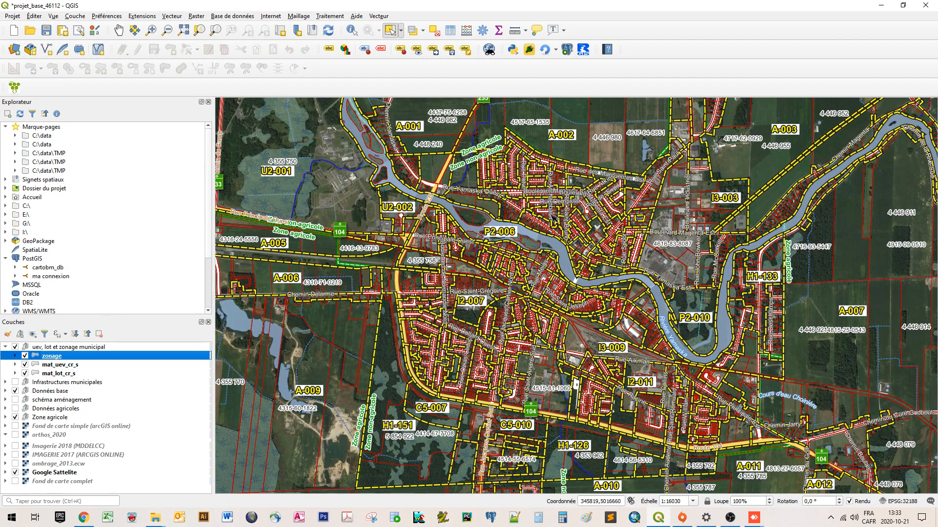
left_click(518, 211)
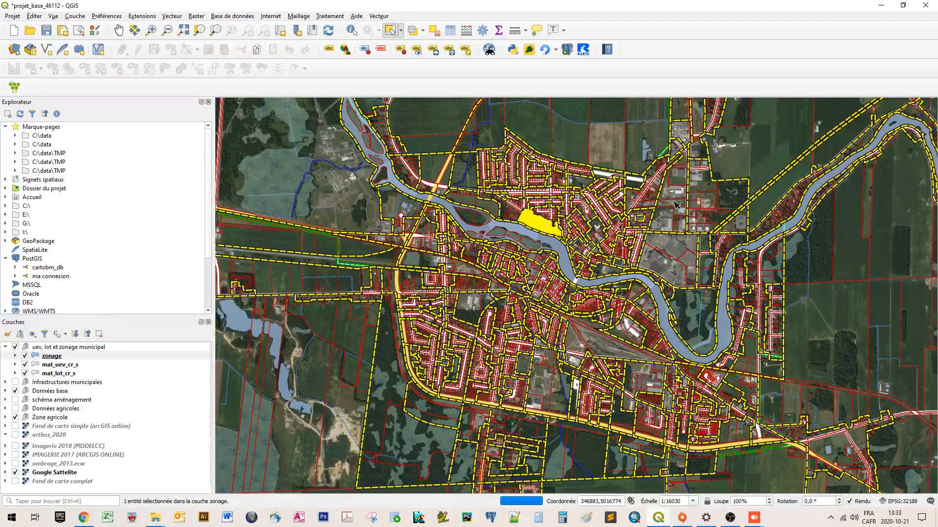
left_click(696, 250)
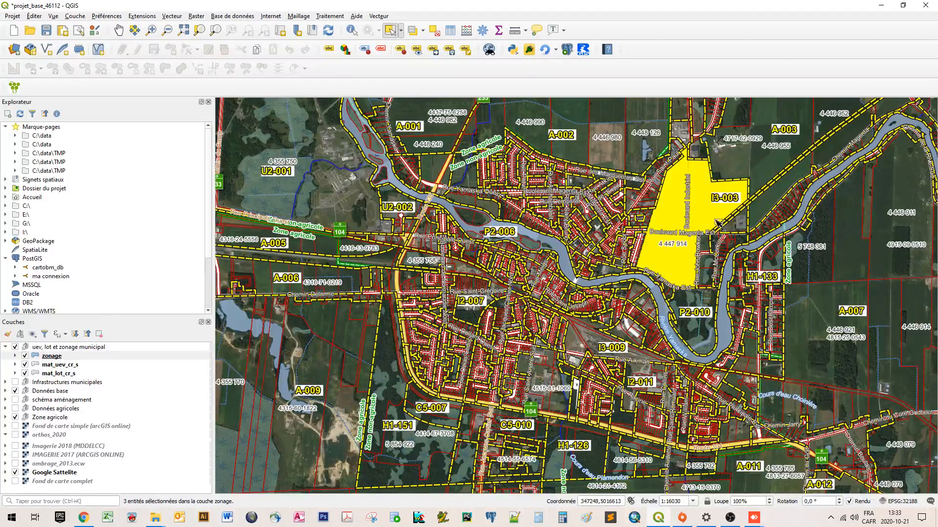
Open the attribute table of the zonage layer and restrict it to the selected features only.
left_click(54, 360)
right_click(55, 364)
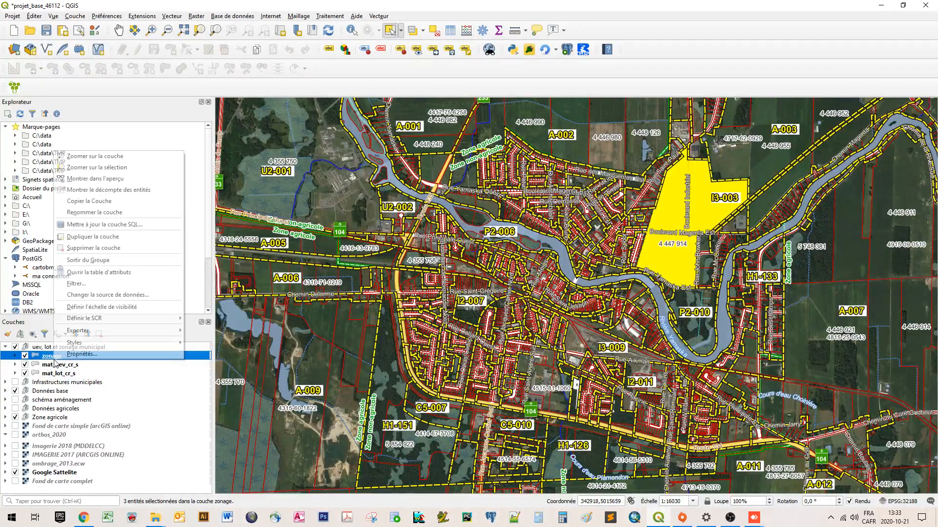
left_click(115, 277)
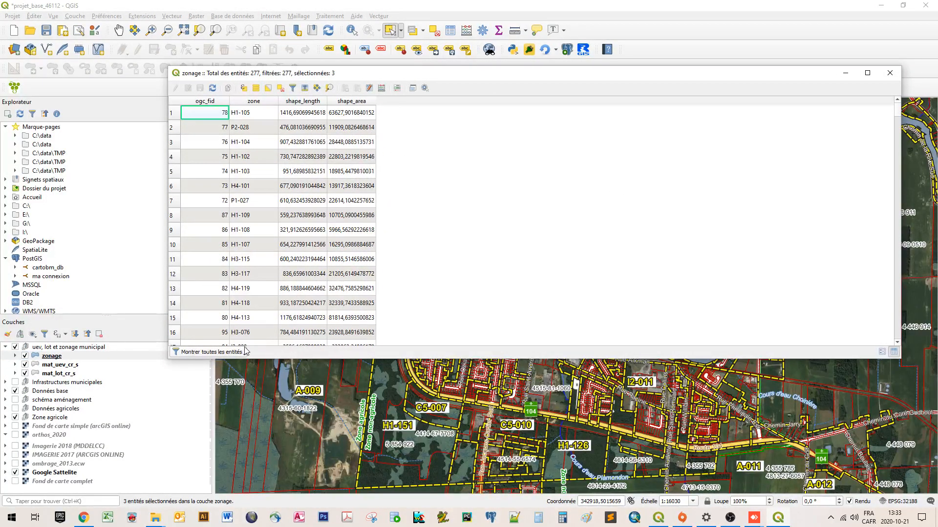
left_click(231, 354)
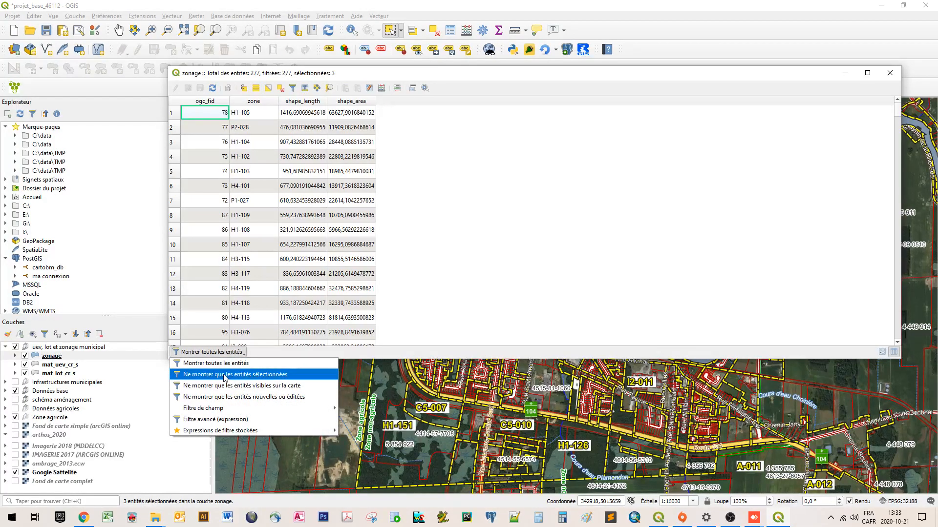
left_click(225, 376)
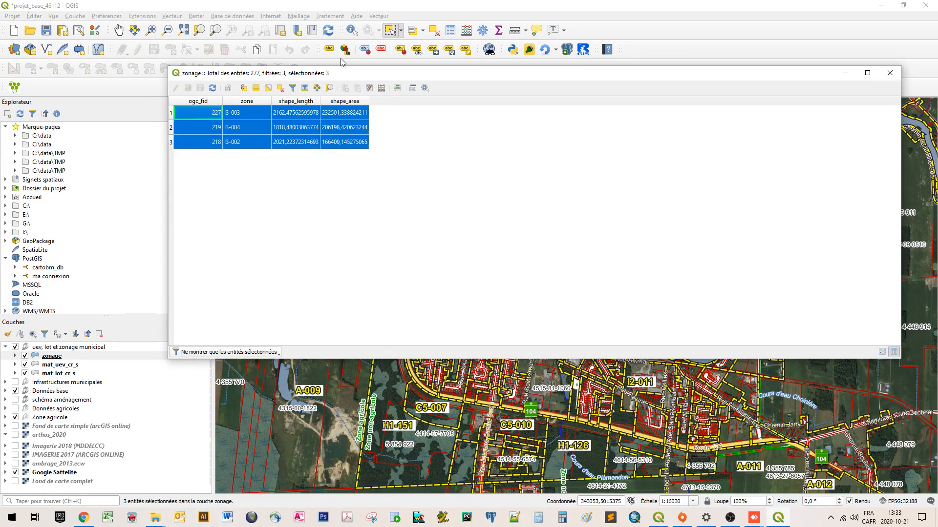
Move and shrink the attribute table to uncover the map, and flash zones I3-003 and I3-002 from their rows.
left_click_drag(329, 78, 234, 31)
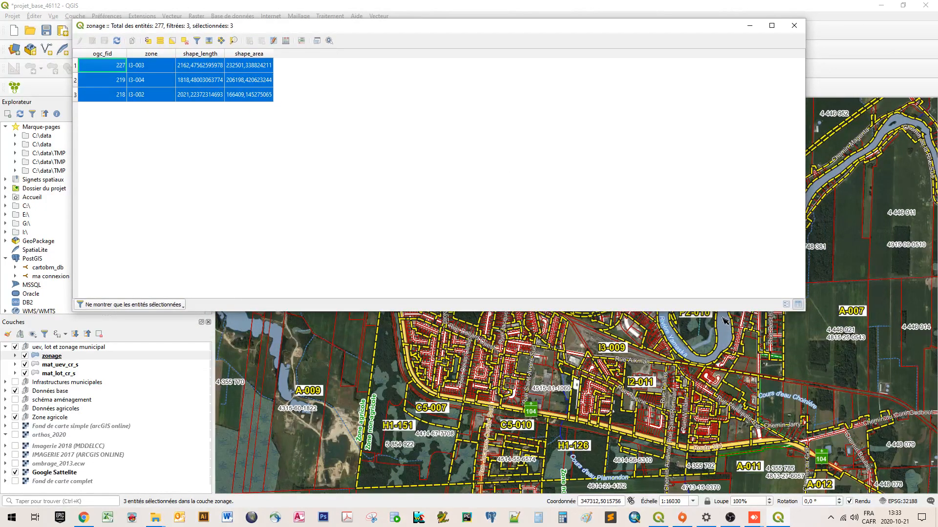
left_click_drag(707, 315, 693, 161)
right_click(128, 69)
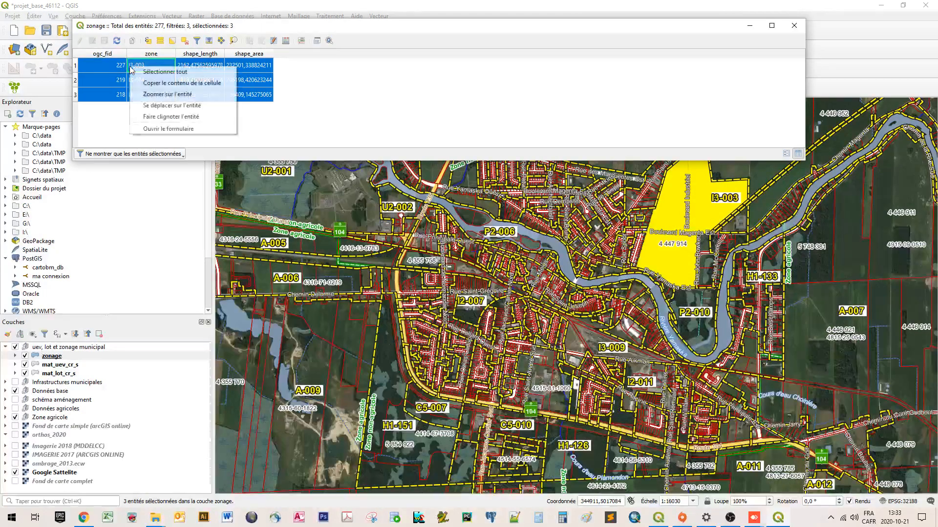
left_click(169, 117)
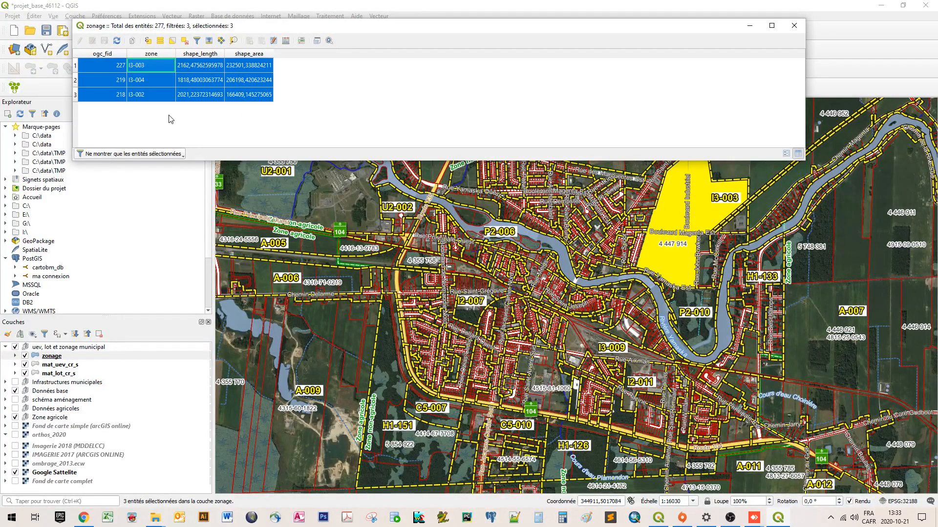
right_click(146, 94)
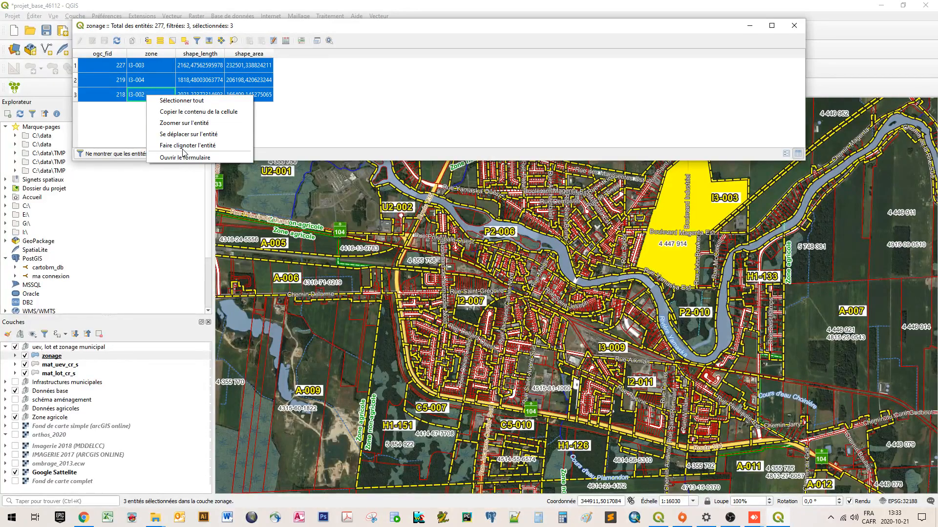
left_click(190, 146)
Zoom the map to zone I3-002 from its table row and deselect all the selected zones.
right_click(141, 96)
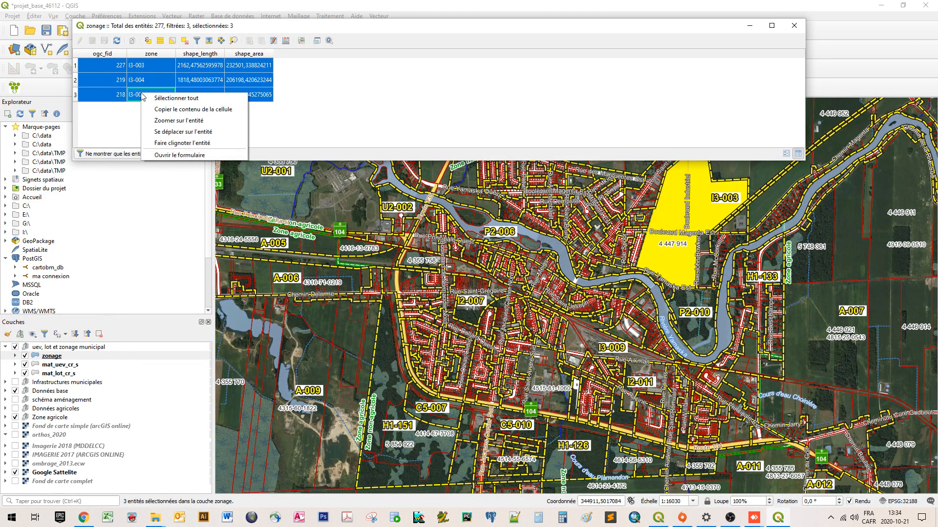
left_click(178, 120)
left_click_drag(737, 330, 658, 275)
scroll(649, 333, "down", 2)
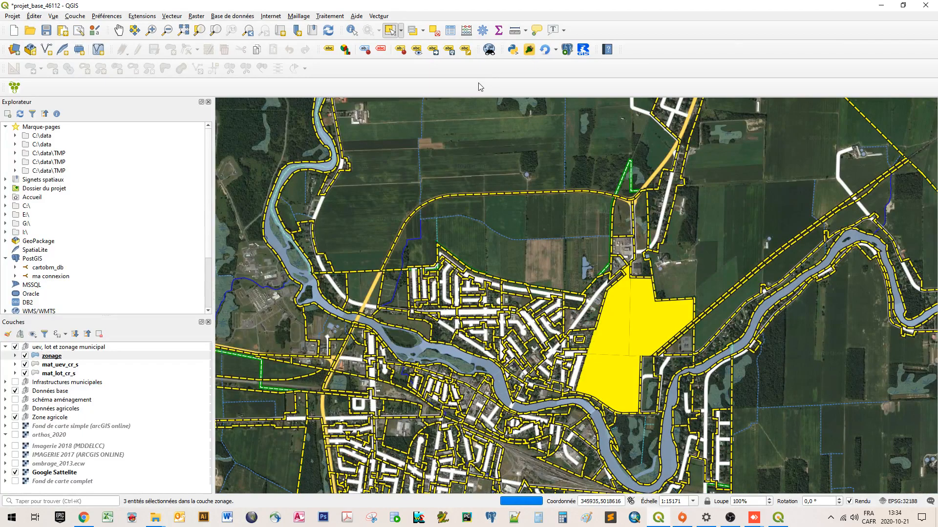
left_click(434, 31)
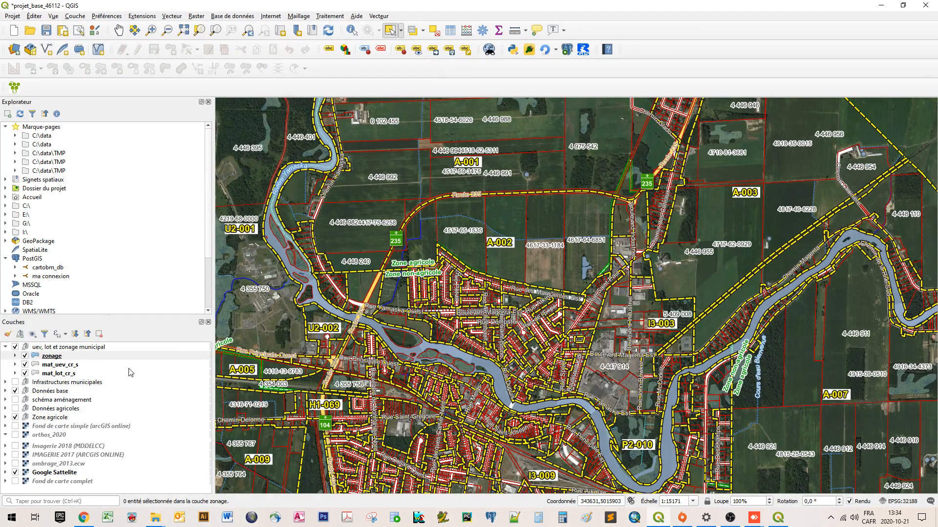
Identify the four adjoining lots 4 447 341, 4 447 343, 4 447 344 and 4 447 345 of the mat_lot_cr_s layer in zone H1-040.
left_click(53, 357)
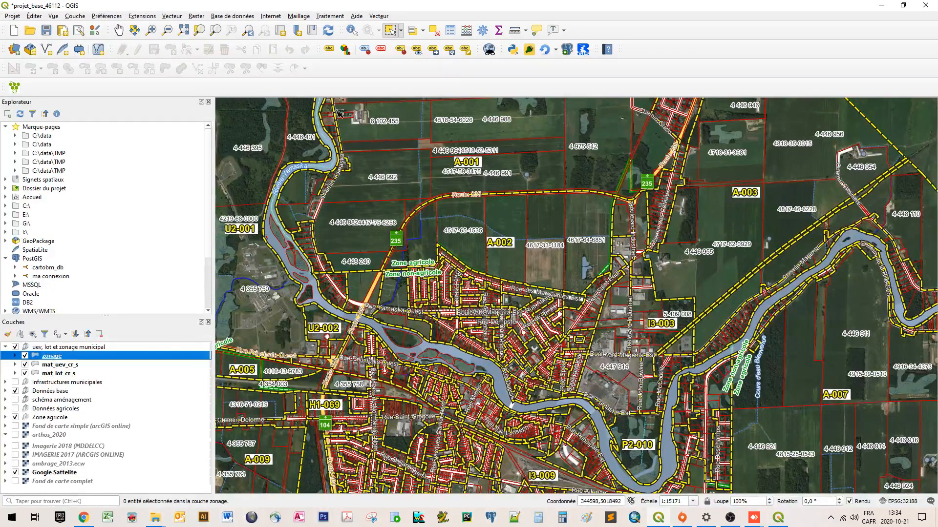
left_click(352, 31)
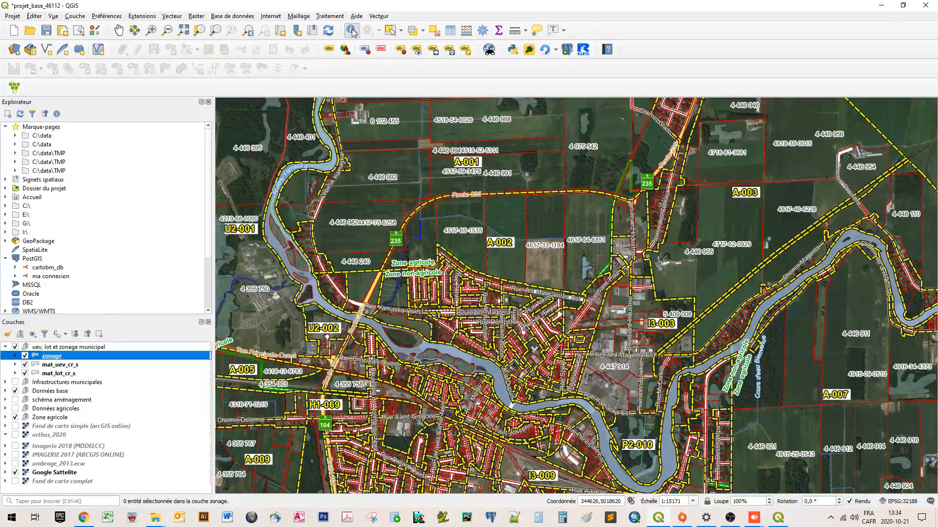
left_click(58, 367)
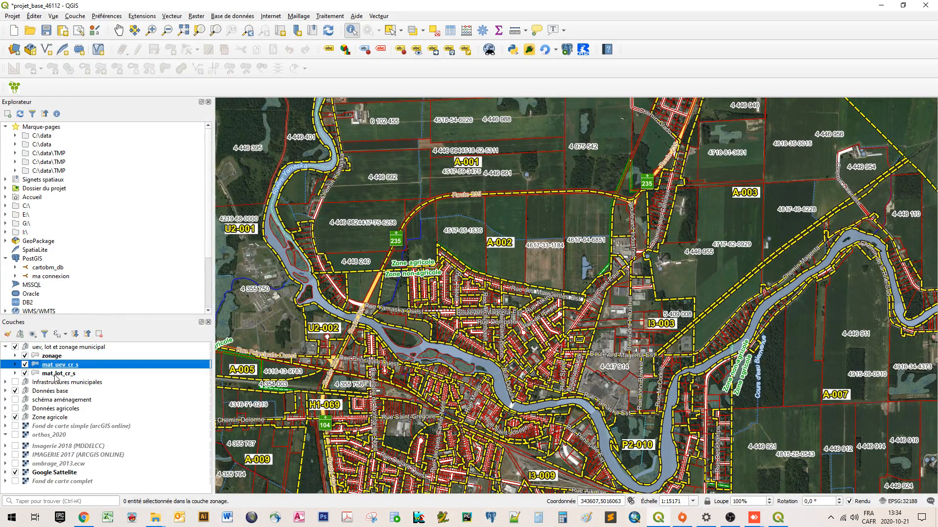
left_click(58, 374)
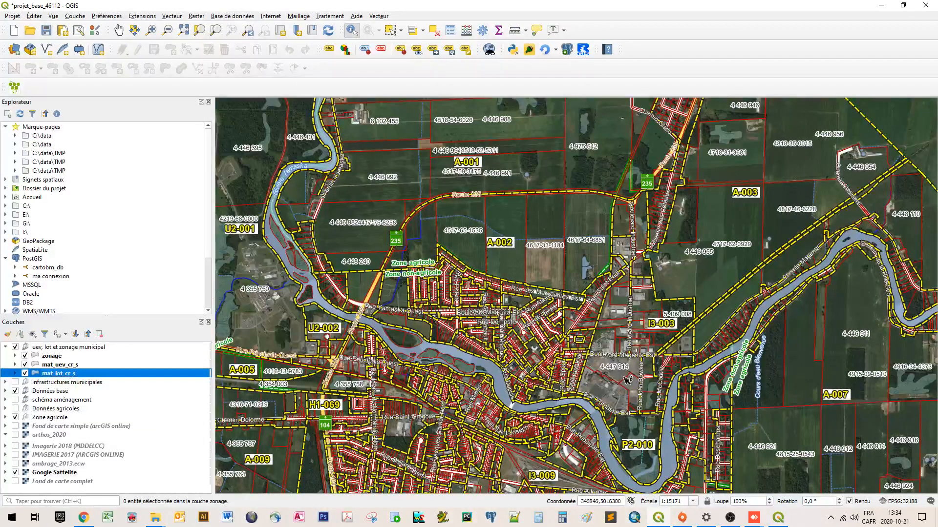
scroll(610, 376, "up", 2)
scroll(545, 367, "up", 1)
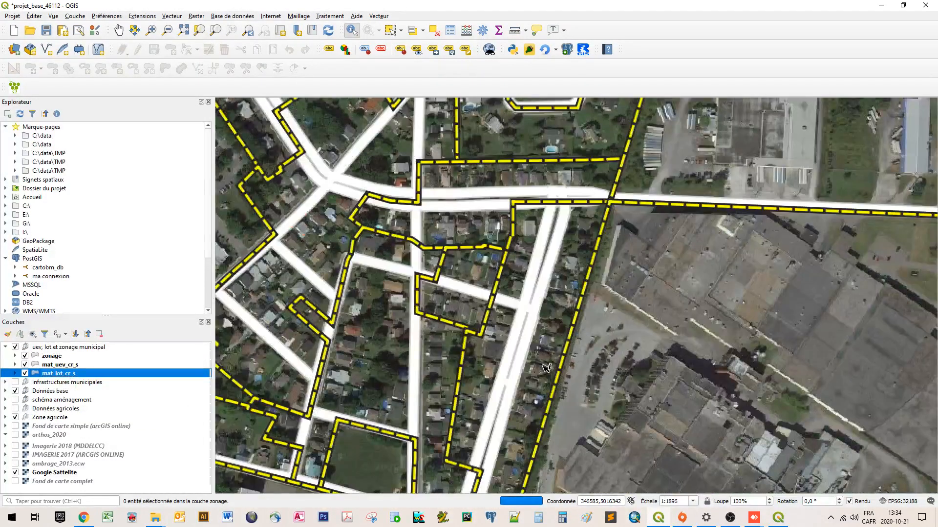
scroll(546, 367, "up", 1)
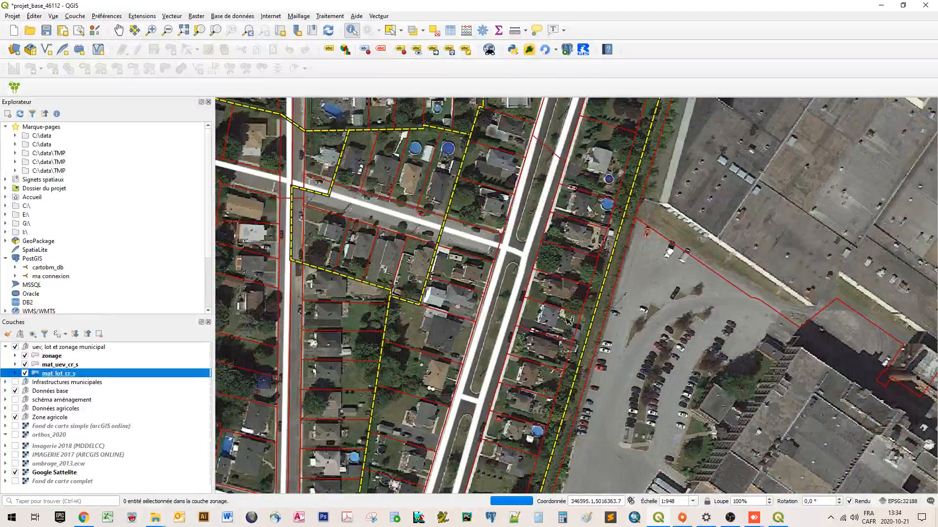
left_click_drag(577, 246, 556, 333)
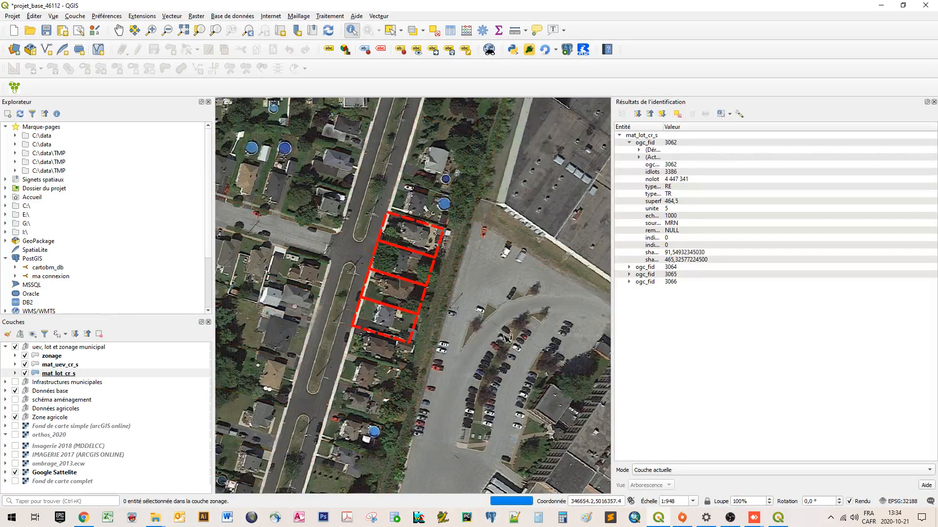
Expand the identification result of lot 4 447 341 and highlight only that lot on the map through its lot number attribute.
left_click(639, 157)
left_click(630, 143)
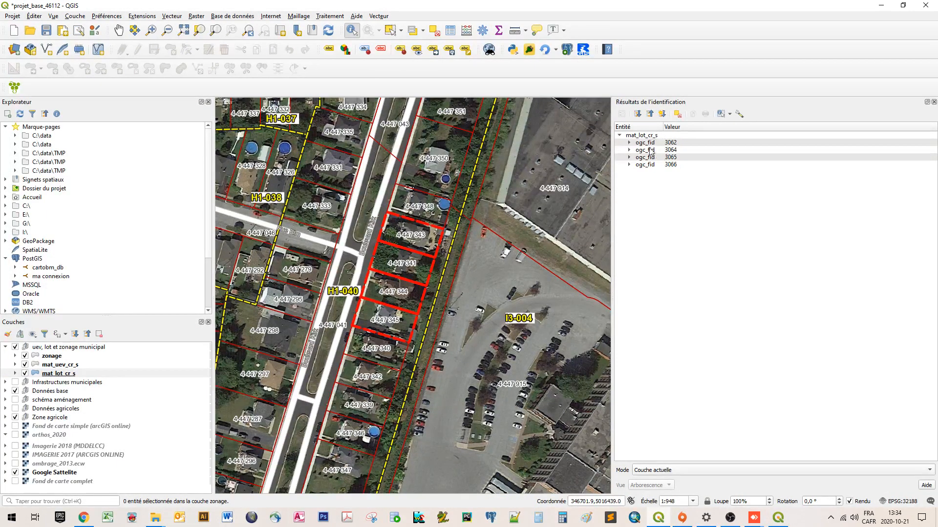
left_click(629, 142)
left_click(638, 157)
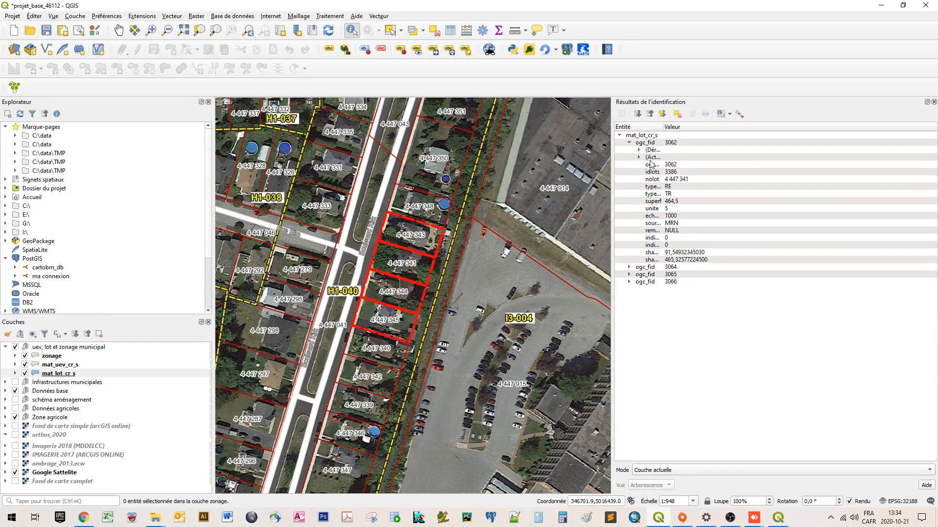
left_click(676, 181)
Expand the identified attributes of lots 4 447 343 and 4 447 344 and highlight each one on the map from its lot number.
left_click(629, 267)
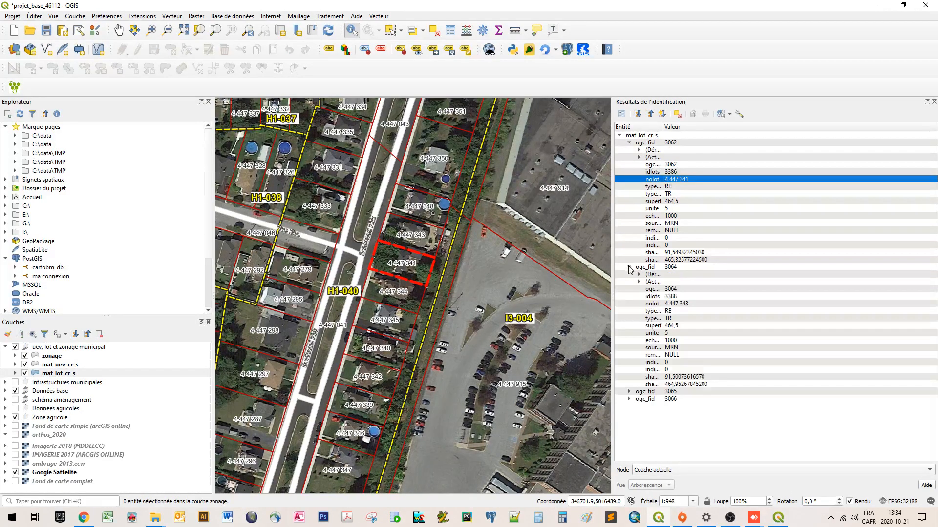
left_click(683, 304)
left_click(629, 392)
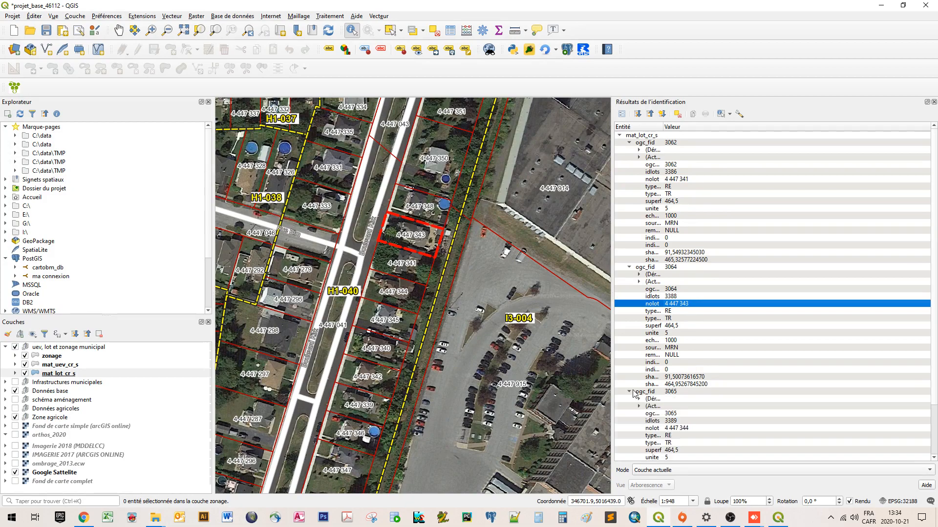
left_click(686, 428)
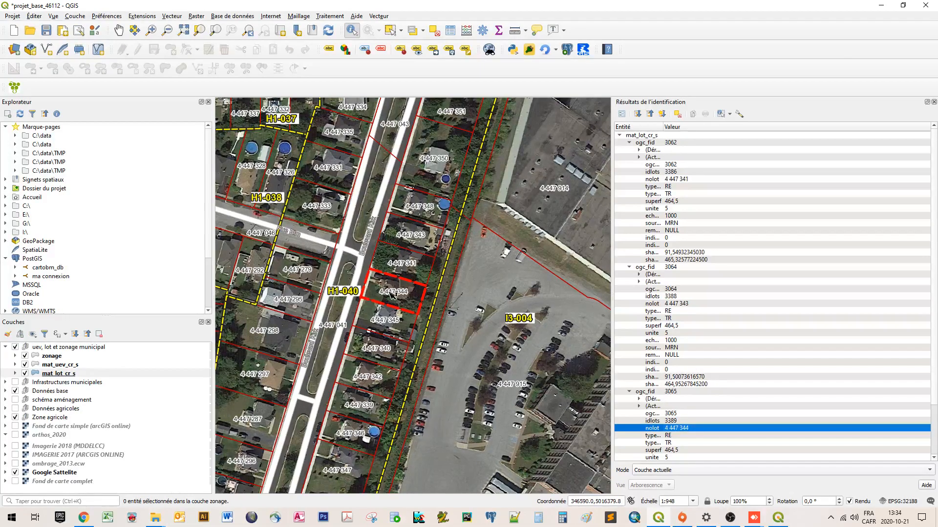
scroll(391, 293, "down", 1)
scroll(392, 293, "down", 1)
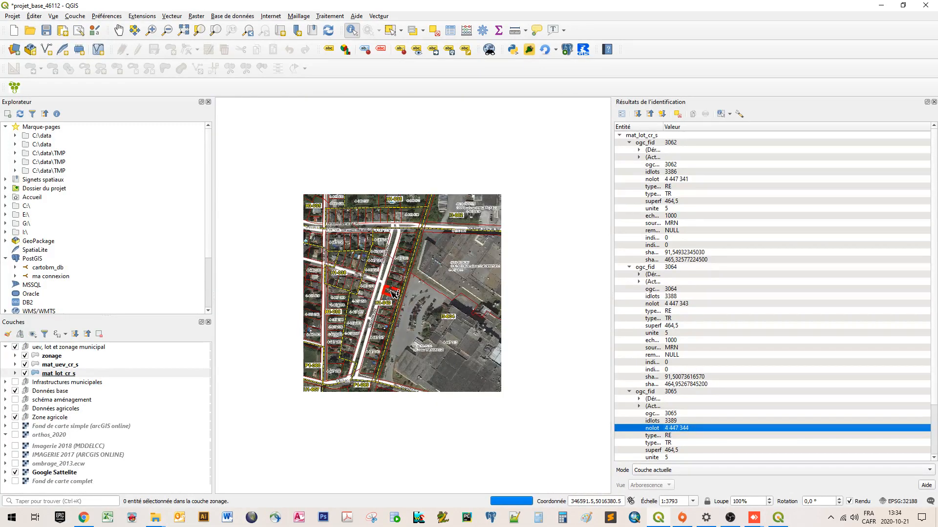